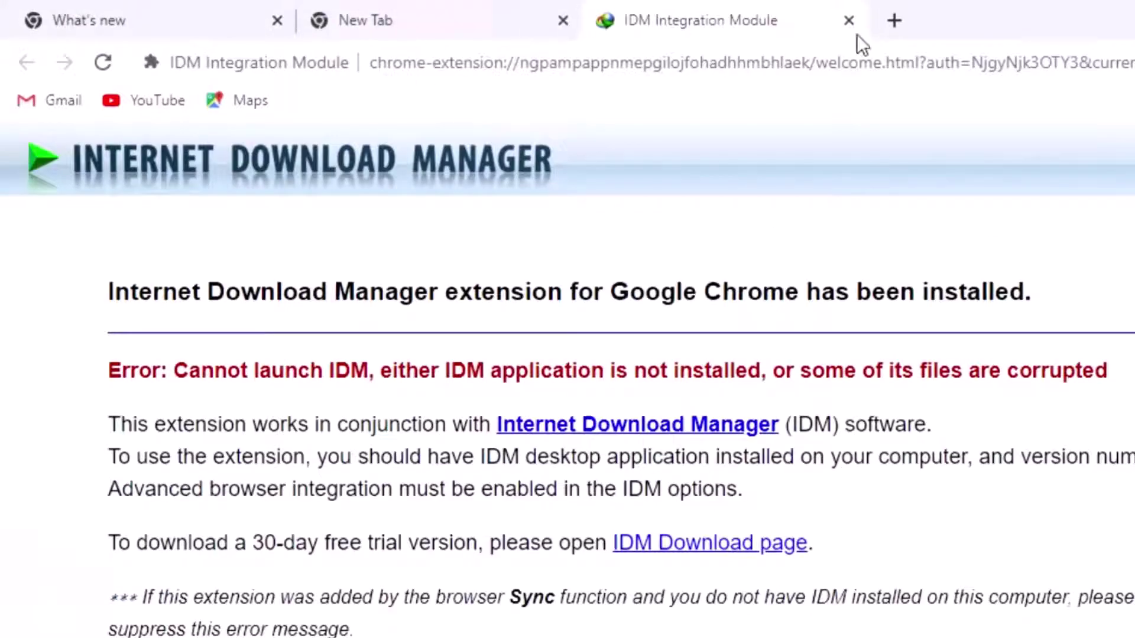
Step: Close the IDM Integration Module tab and search Google for 'epson l3160driver'
left_click(851, 23)
left_click(455, 60)
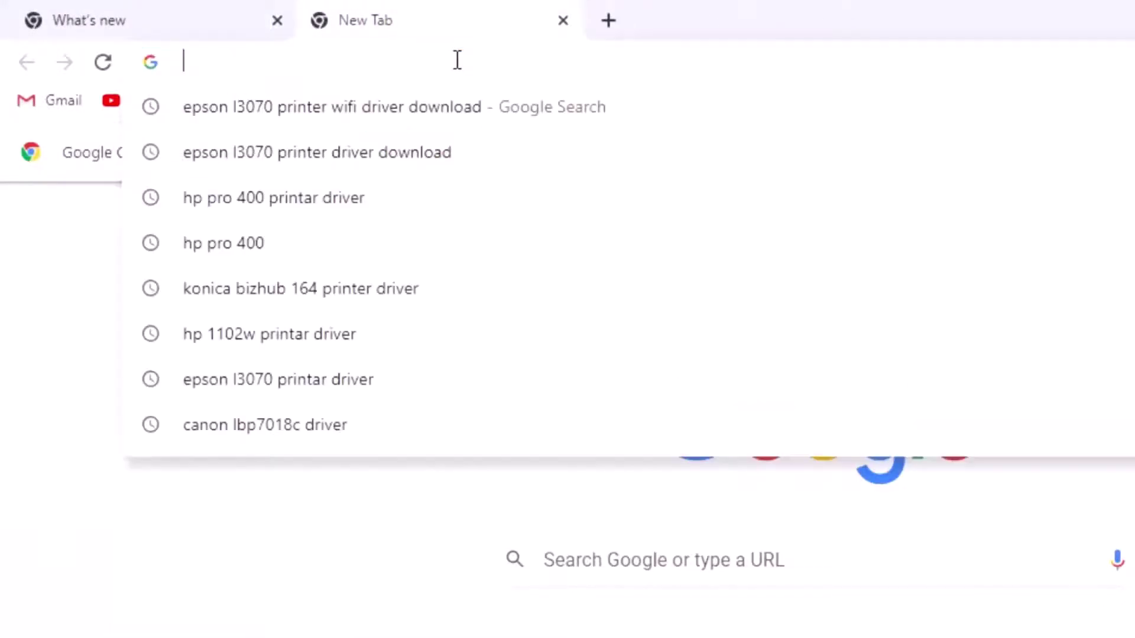
type("ep")
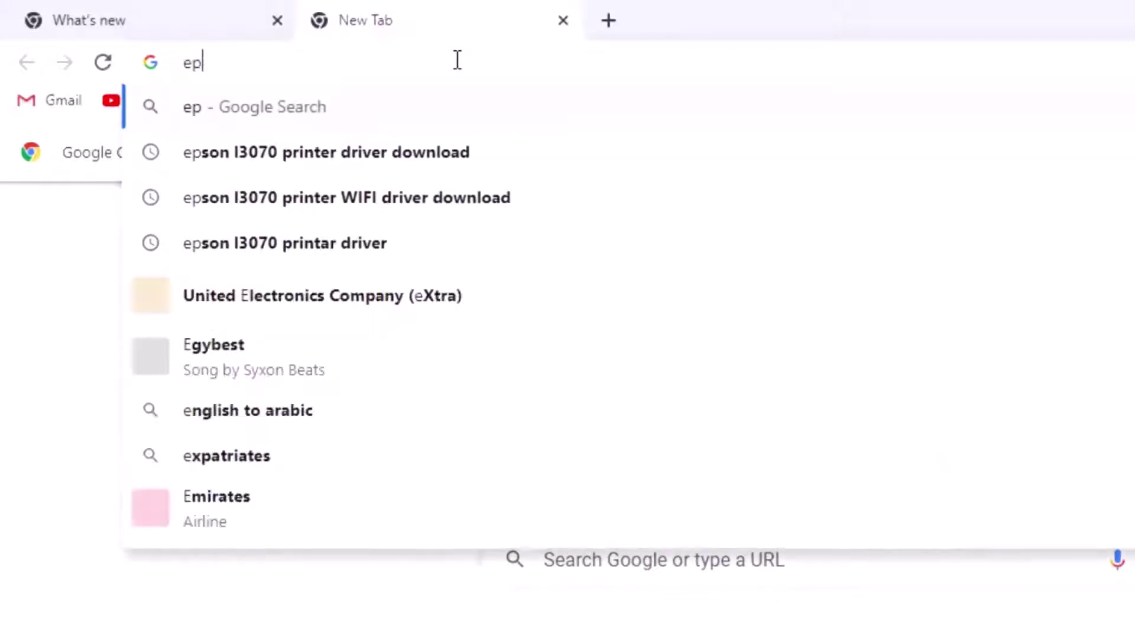
type("son ")
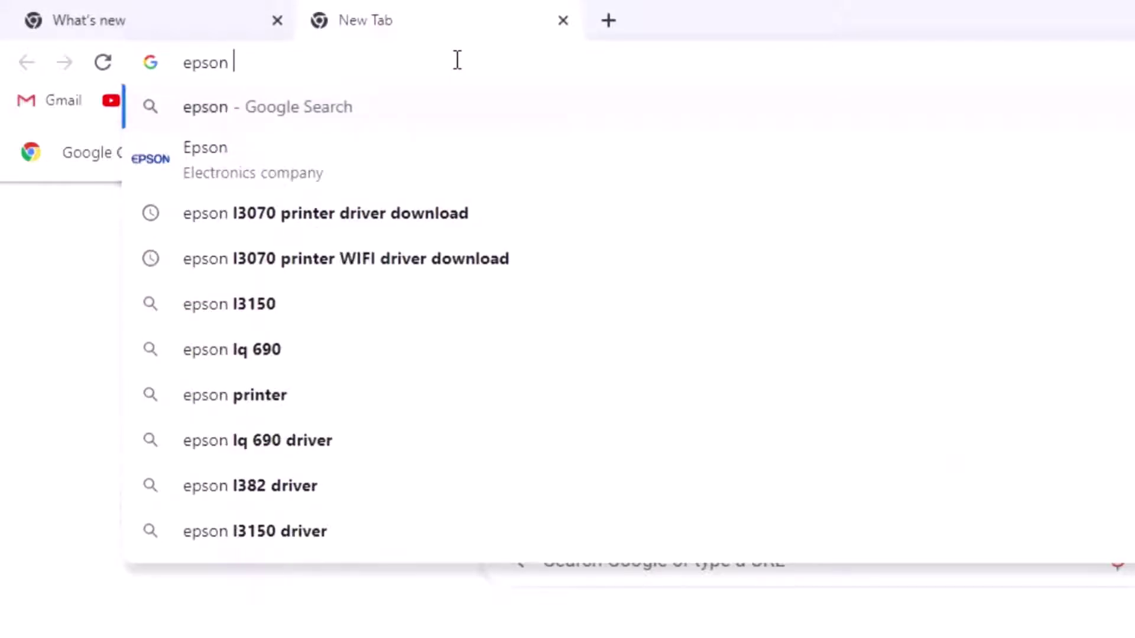
type("l")
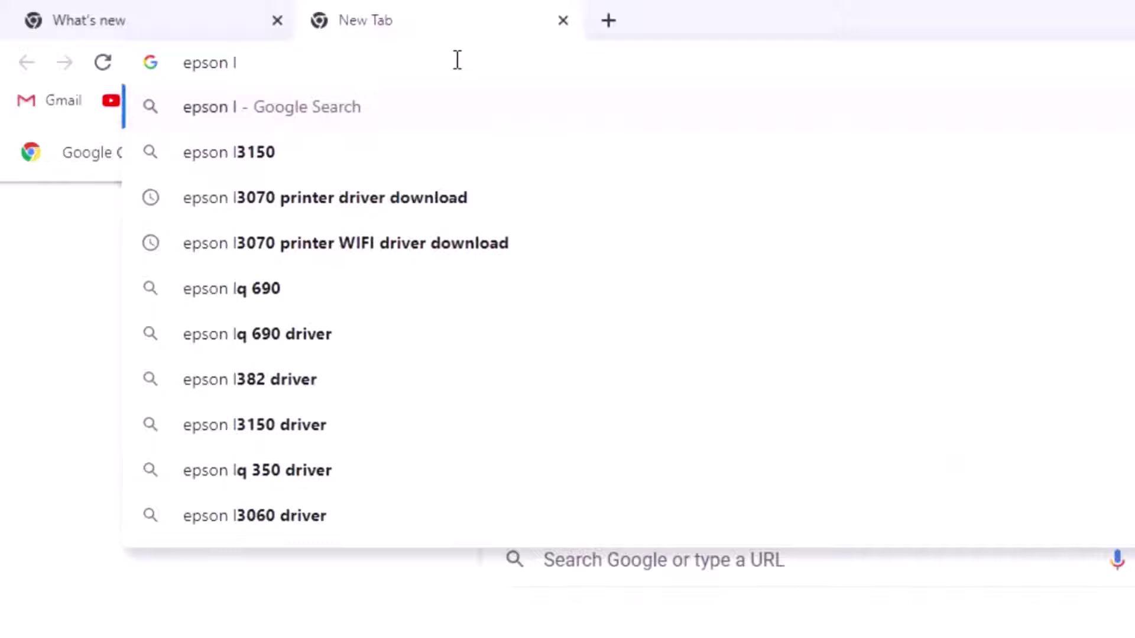
type("315")
key("BackSpace")
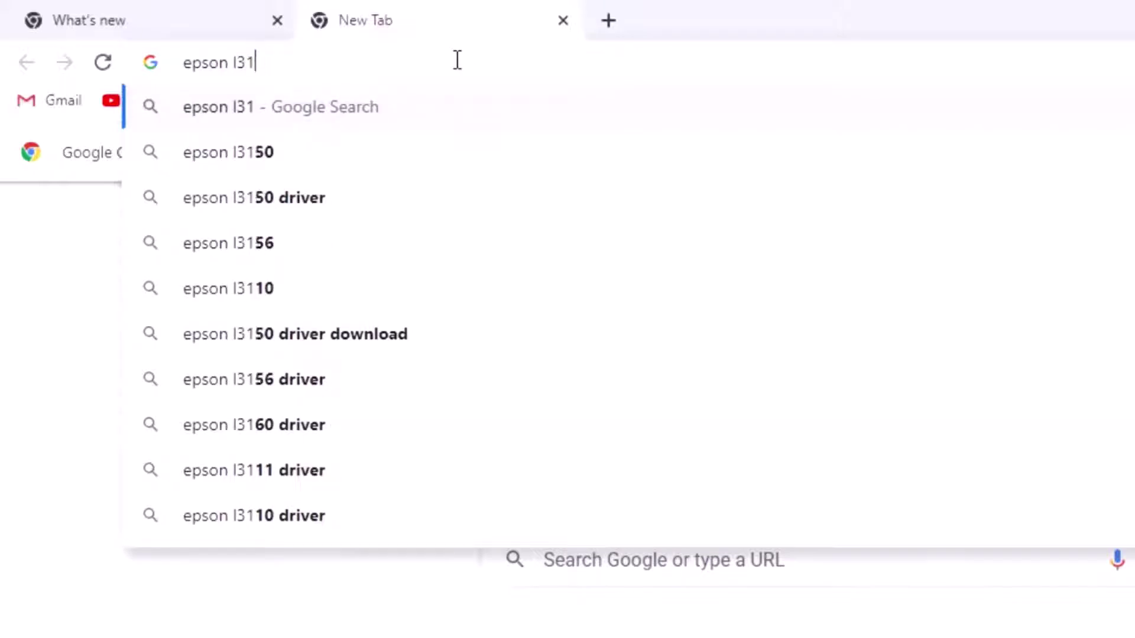
type("60driver")
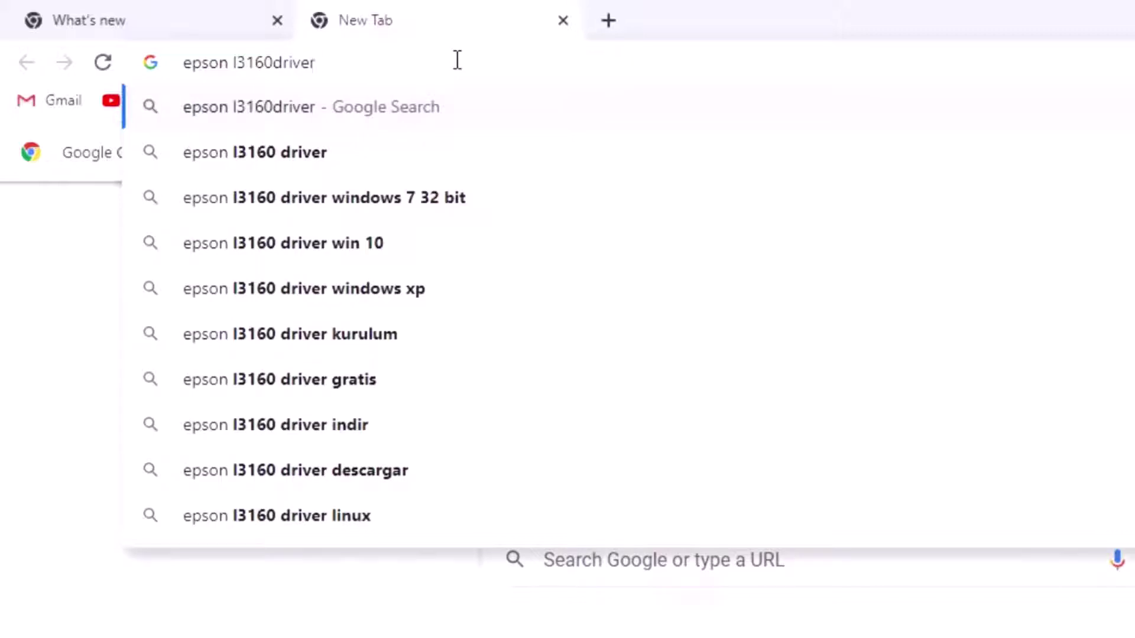
key("Return")
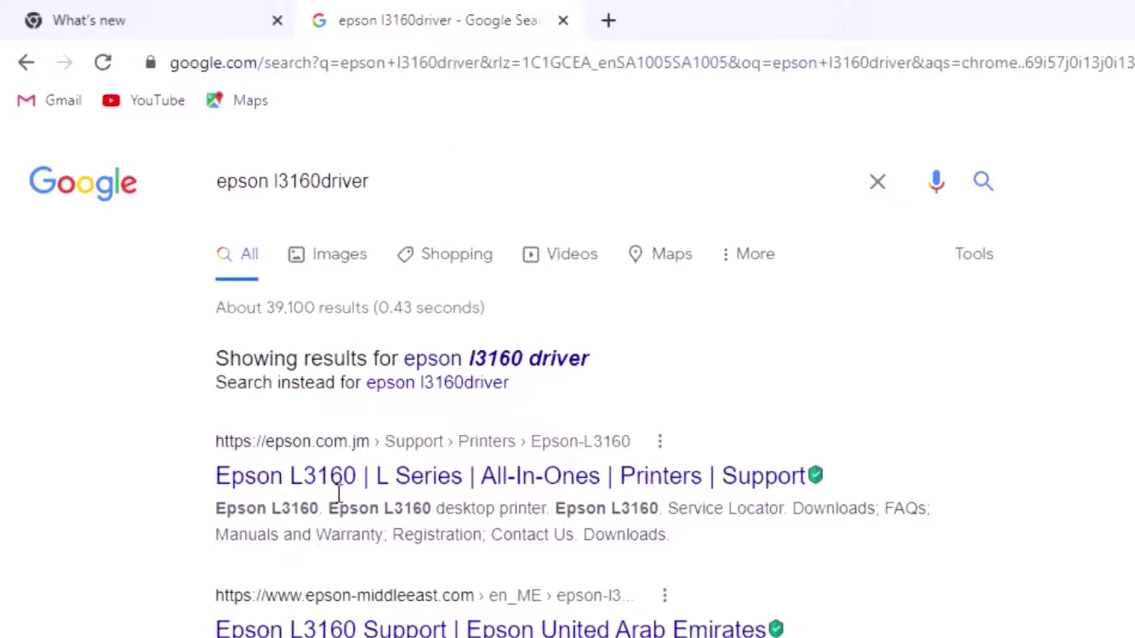
Step: From Epson's L3160 support page, download the Drivers and Utilities Combo Package Installer (L3160_Lite_LA.exe)
scroll(335, 478, "down", 1)
scroll(332, 463, "down", 2)
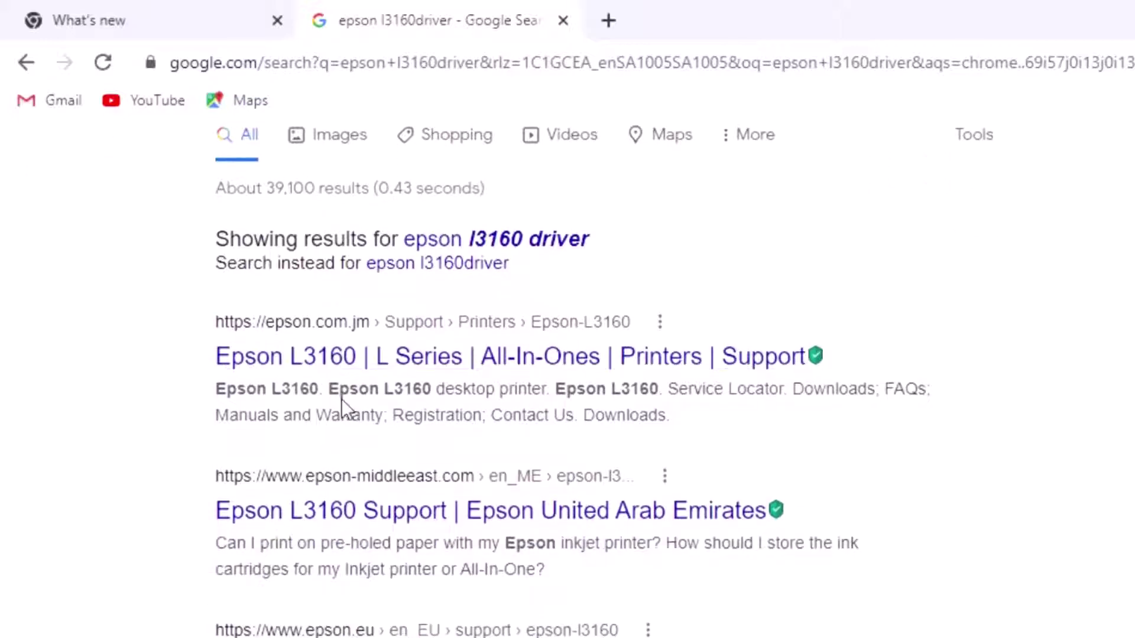
left_click(359, 372)
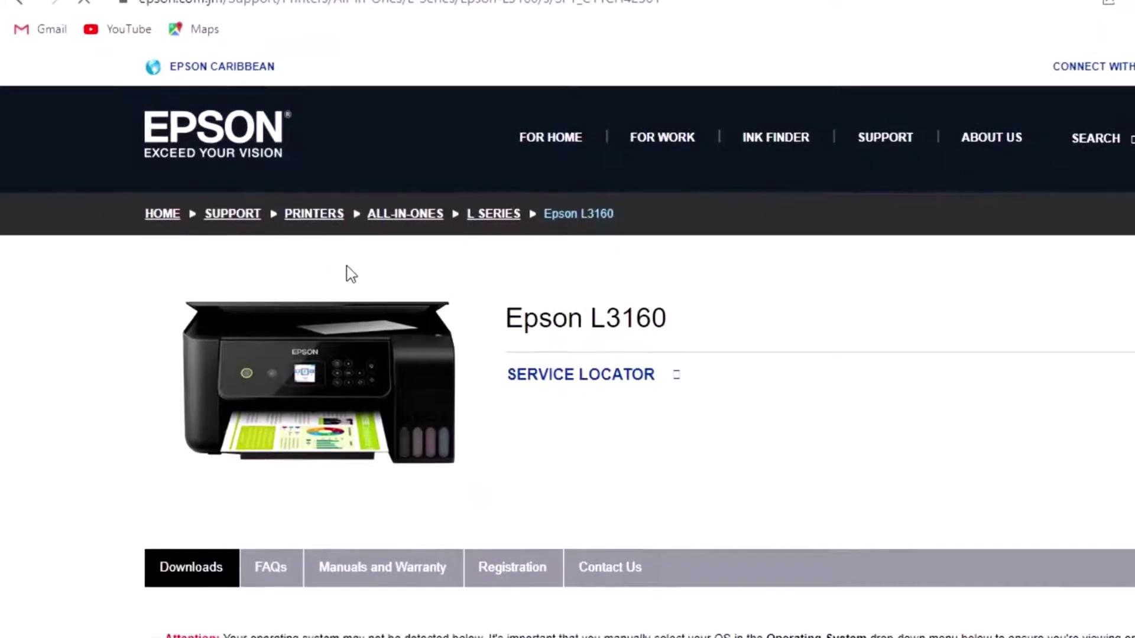
scroll(351, 274, "down", 10)
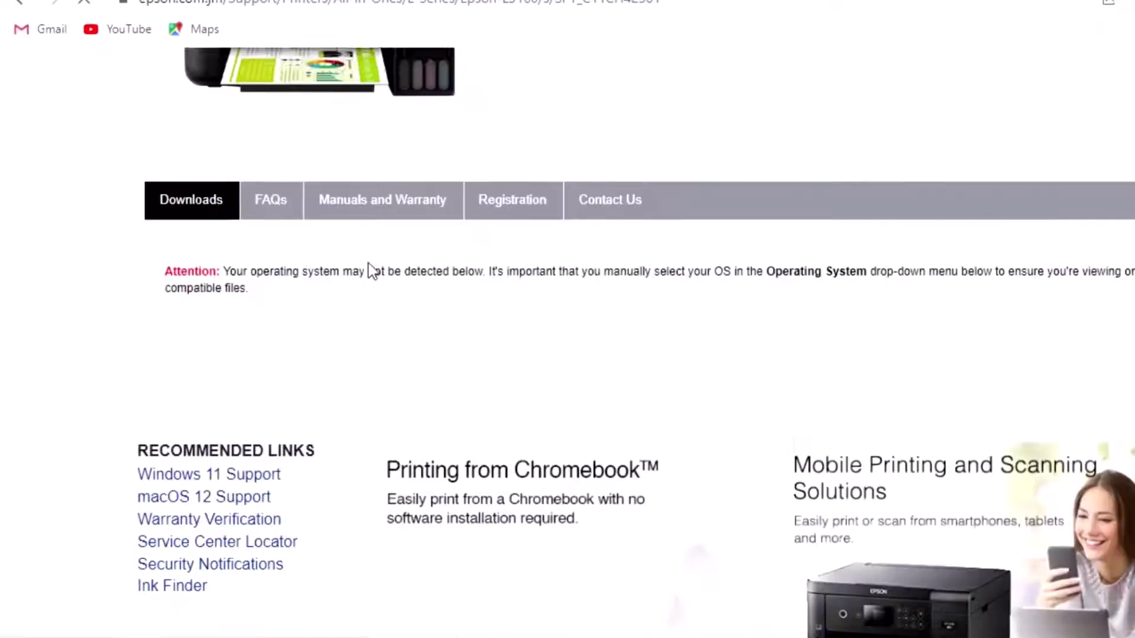
scroll(376, 284, "up", 5)
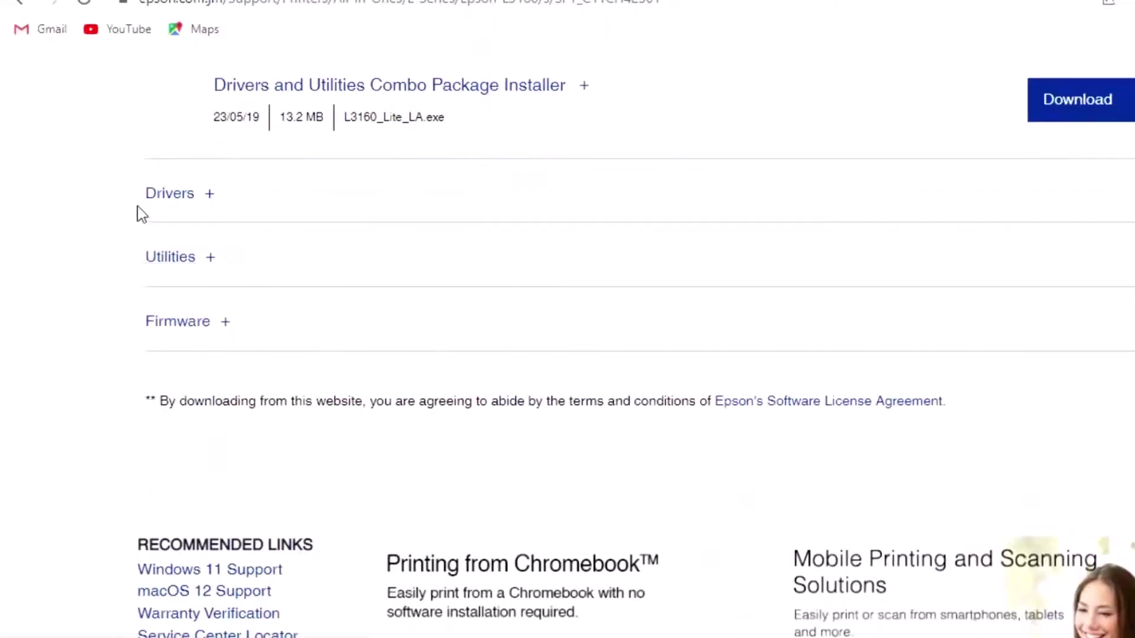
left_click(164, 200)
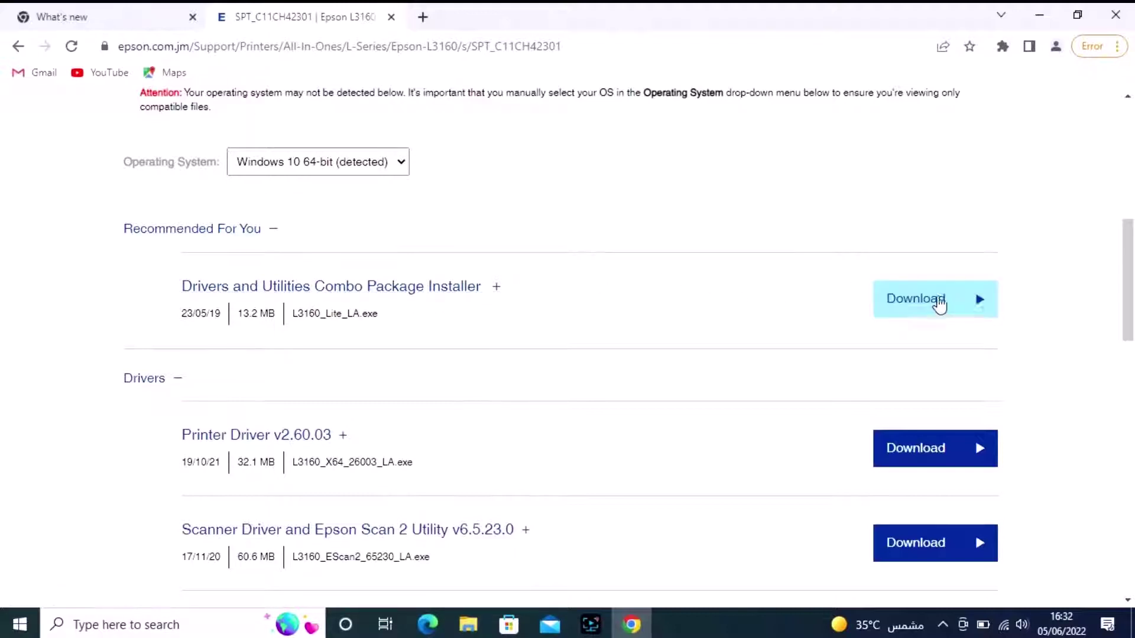
left_click(940, 304)
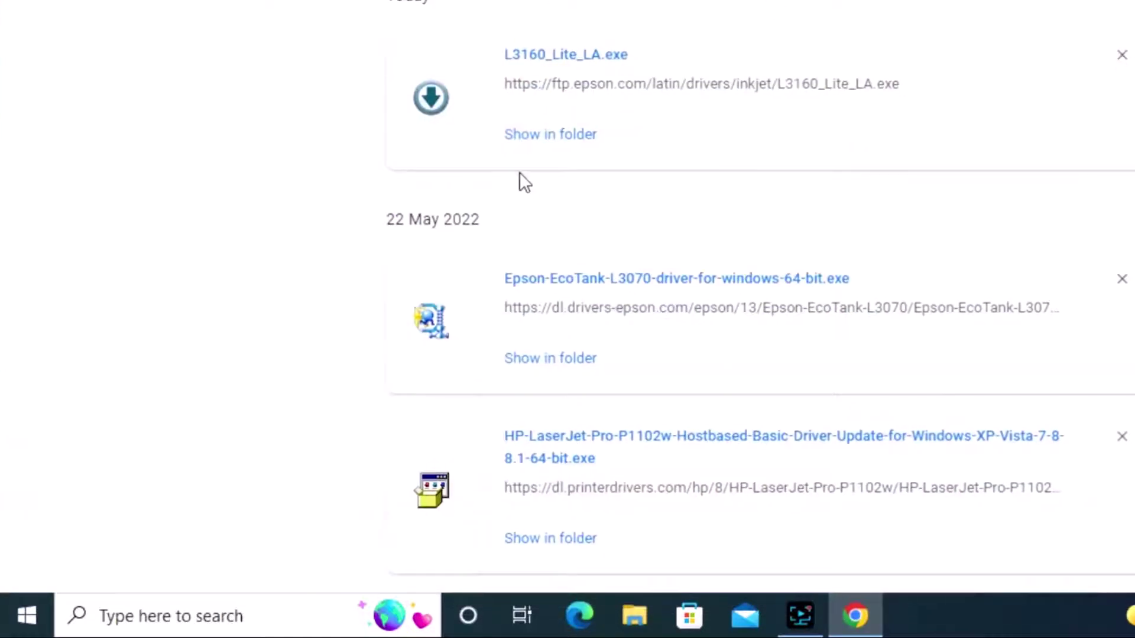
Step: Run L3160_Lite_LA from the Downloads folder, approve the UAC prompt, and extract the package
left_click(541, 174)
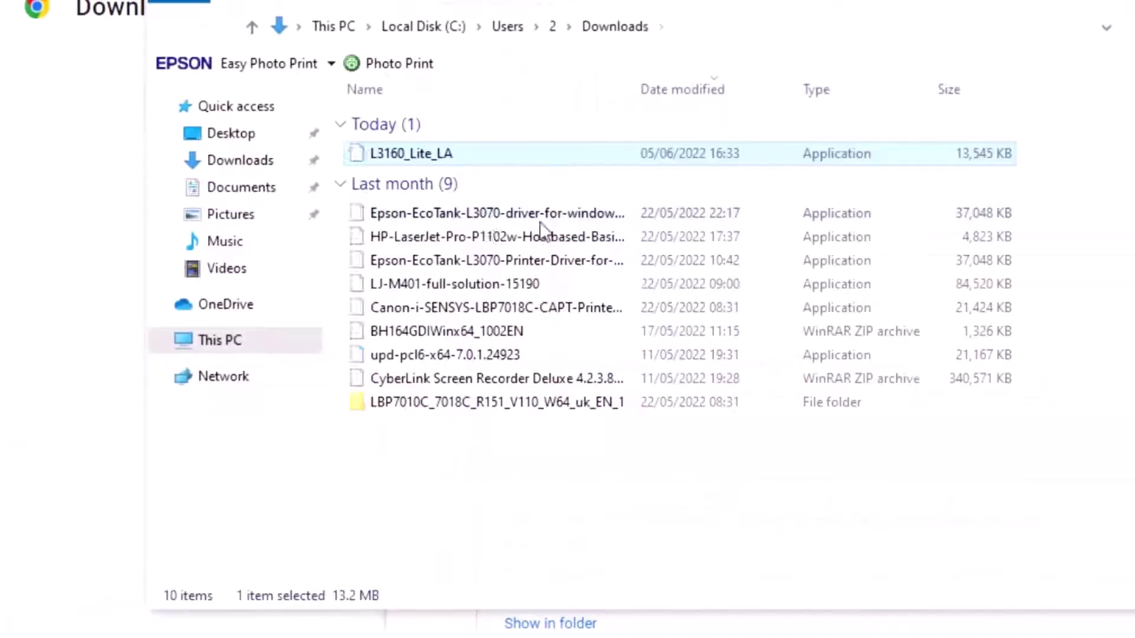
double_click(419, 155)
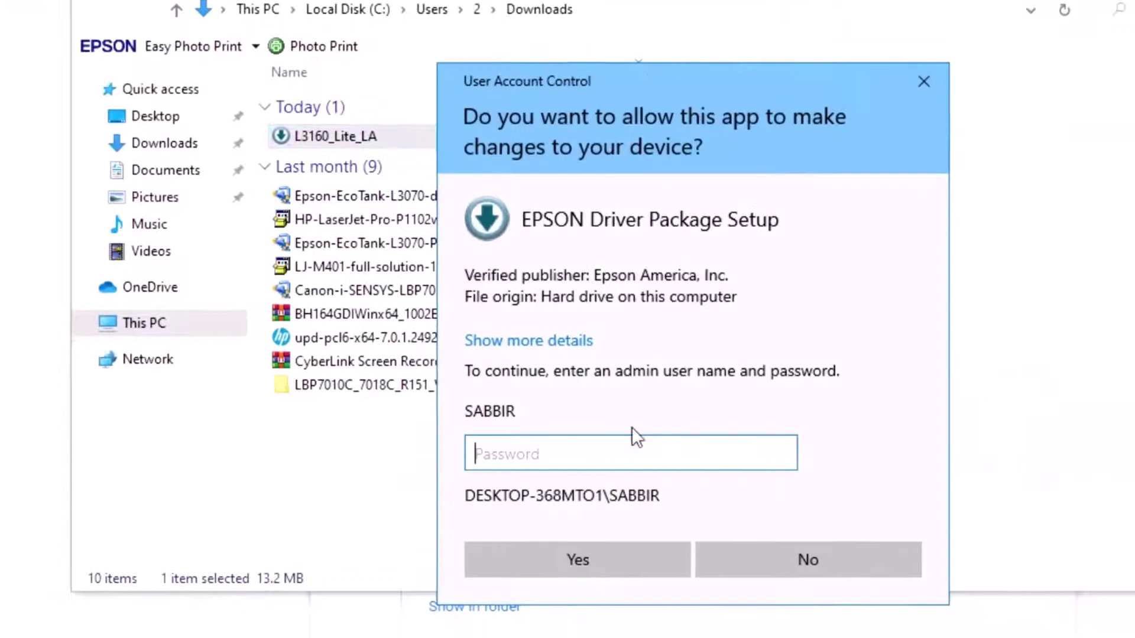
left_click(526, 548)
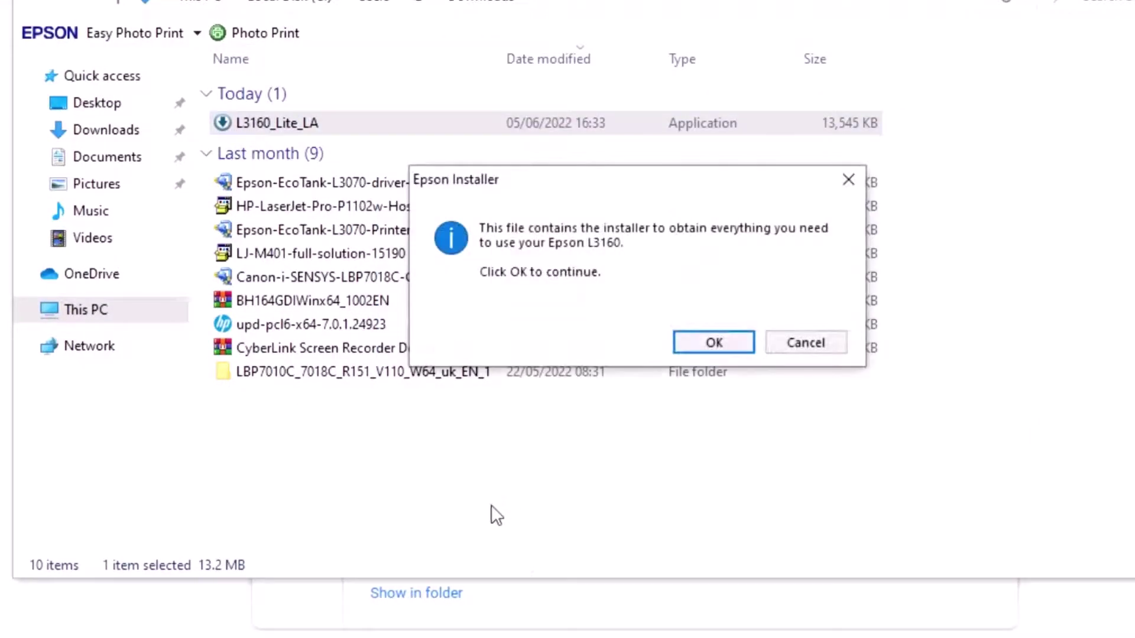
left_click(713, 343)
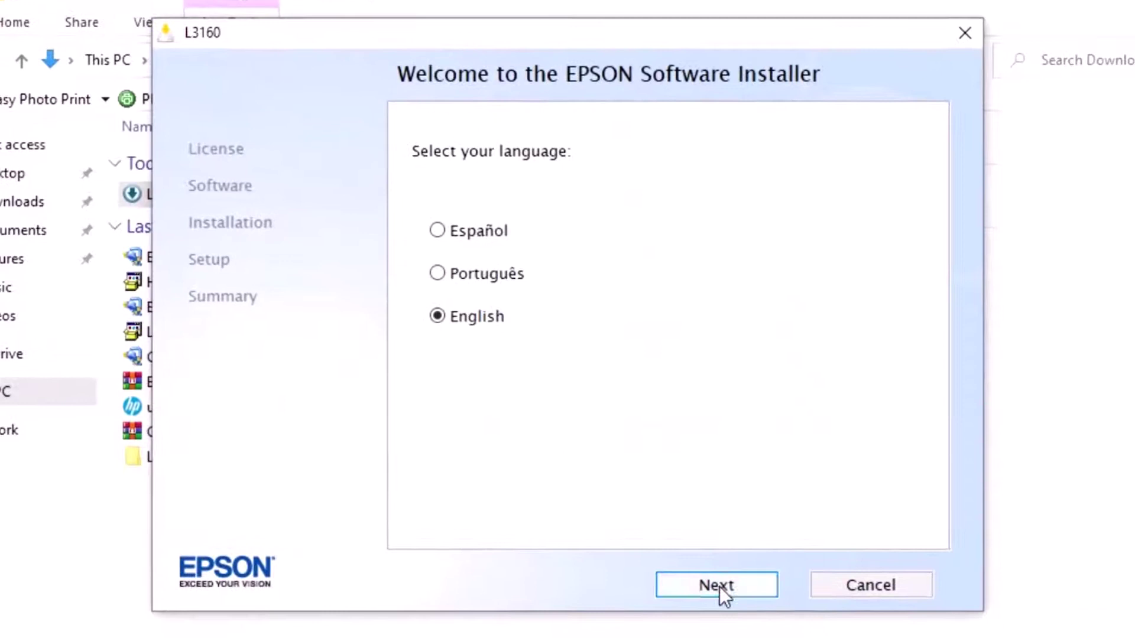
Step: Accept the licence agreement and install all checked Epson drivers and utilities
left_click(718, 587)
left_click(722, 588)
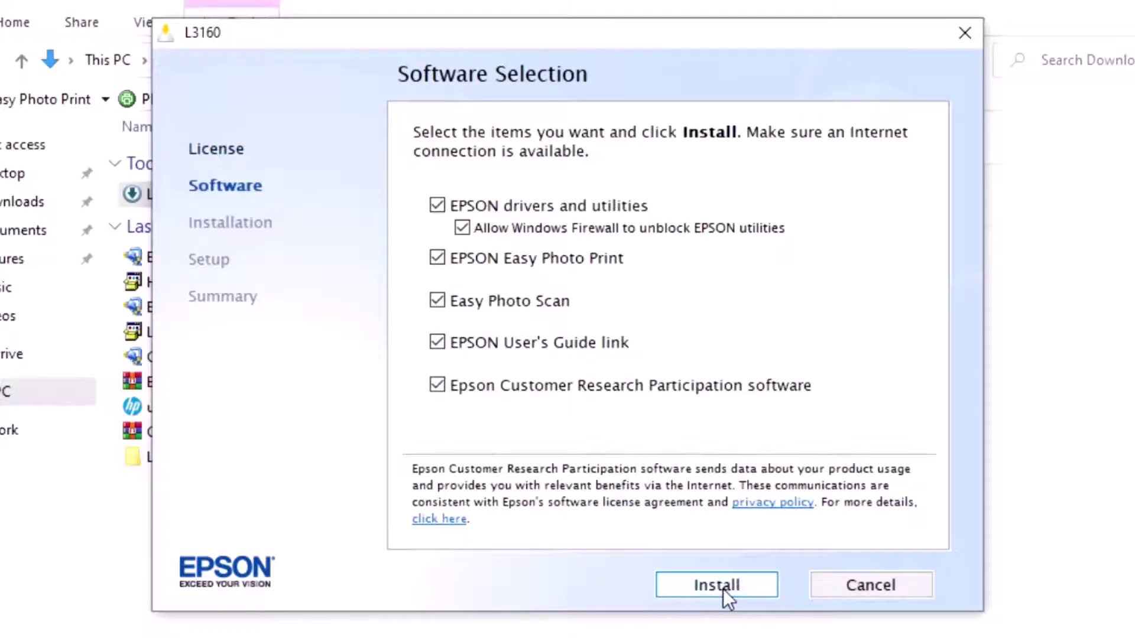
left_click(722, 588)
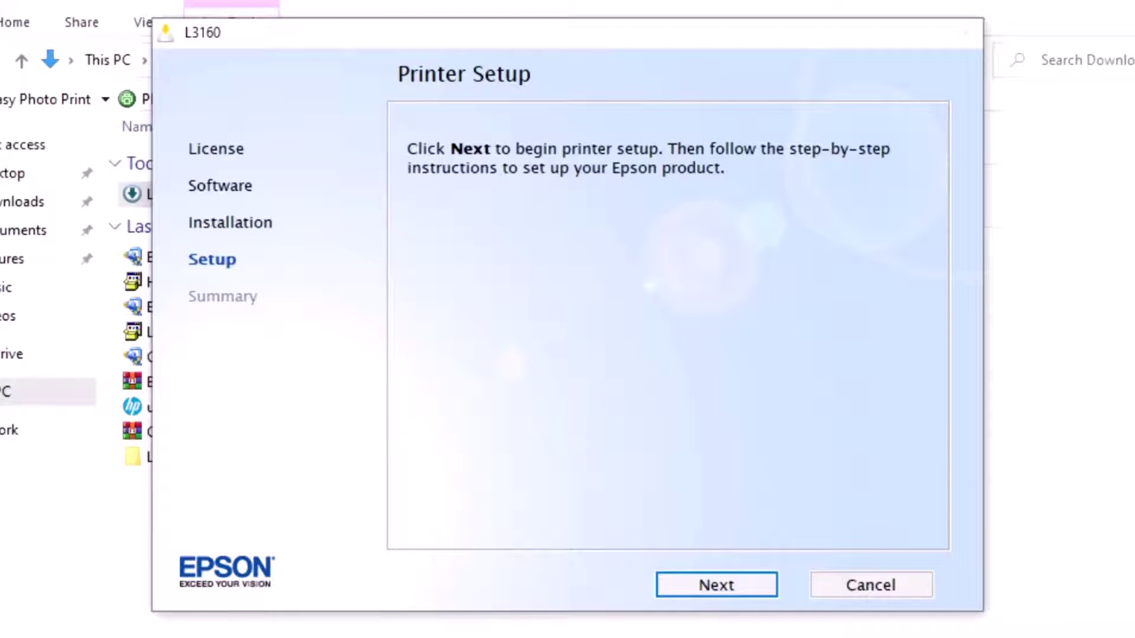
Step: Begin printer setup, confirm the ink is charged, and choose a wireless connection
left_click(754, 584)
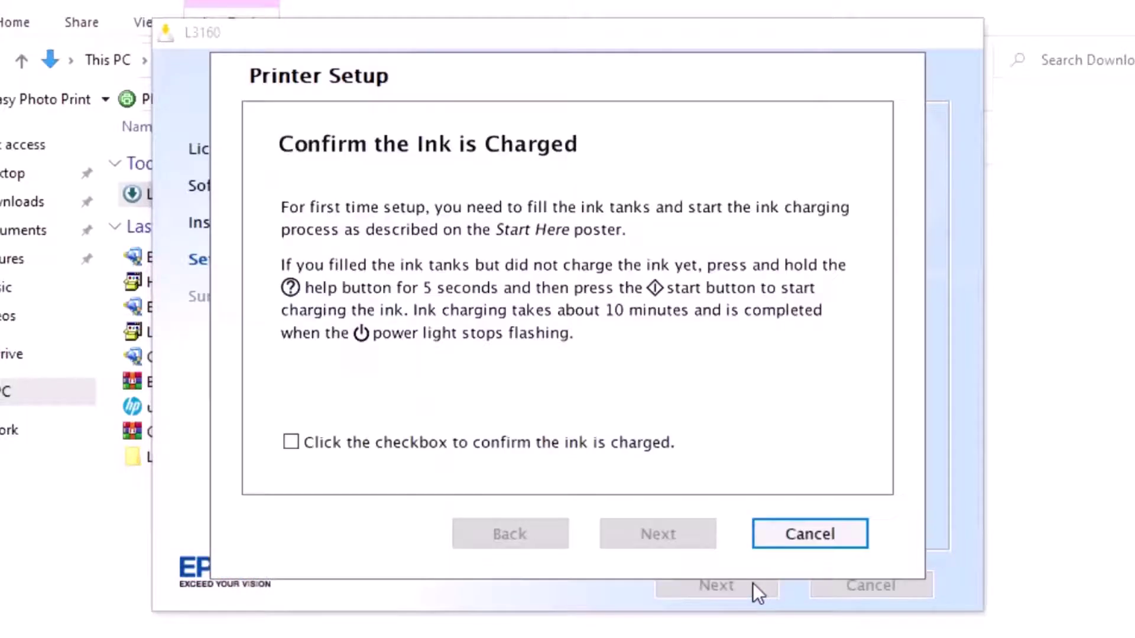
left_click(417, 441)
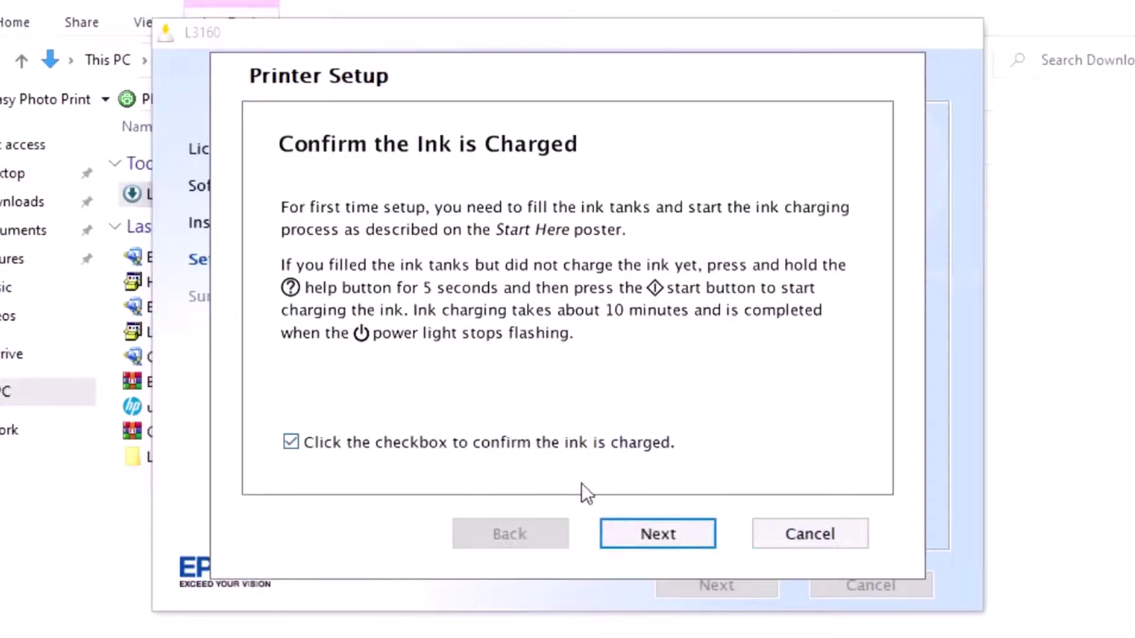
left_click(656, 535)
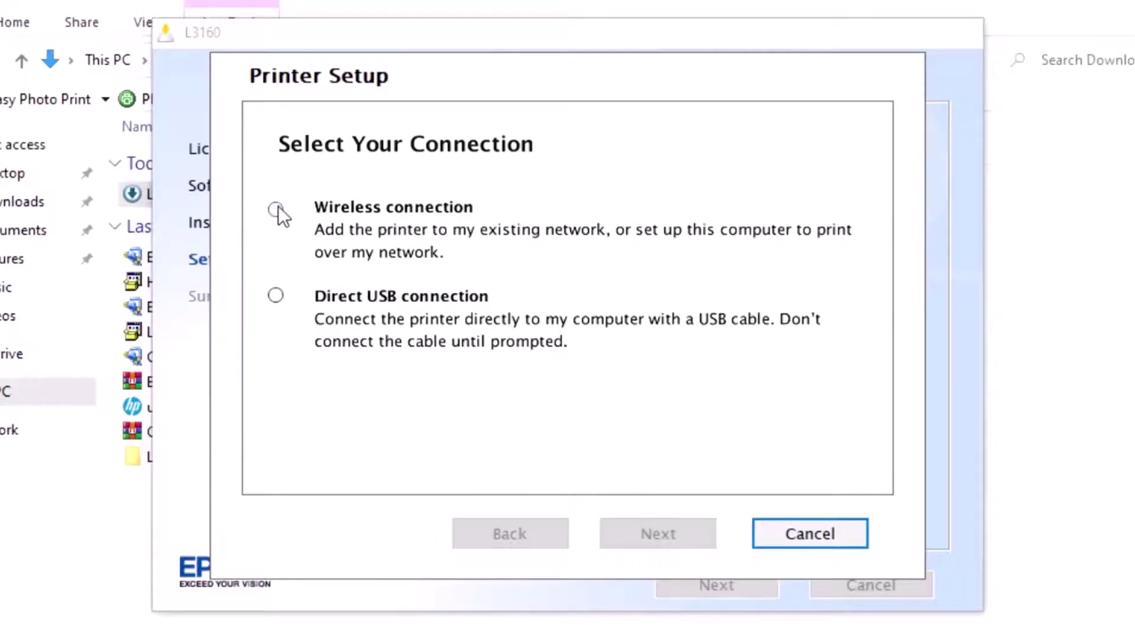
left_click(276, 209)
left_click(643, 535)
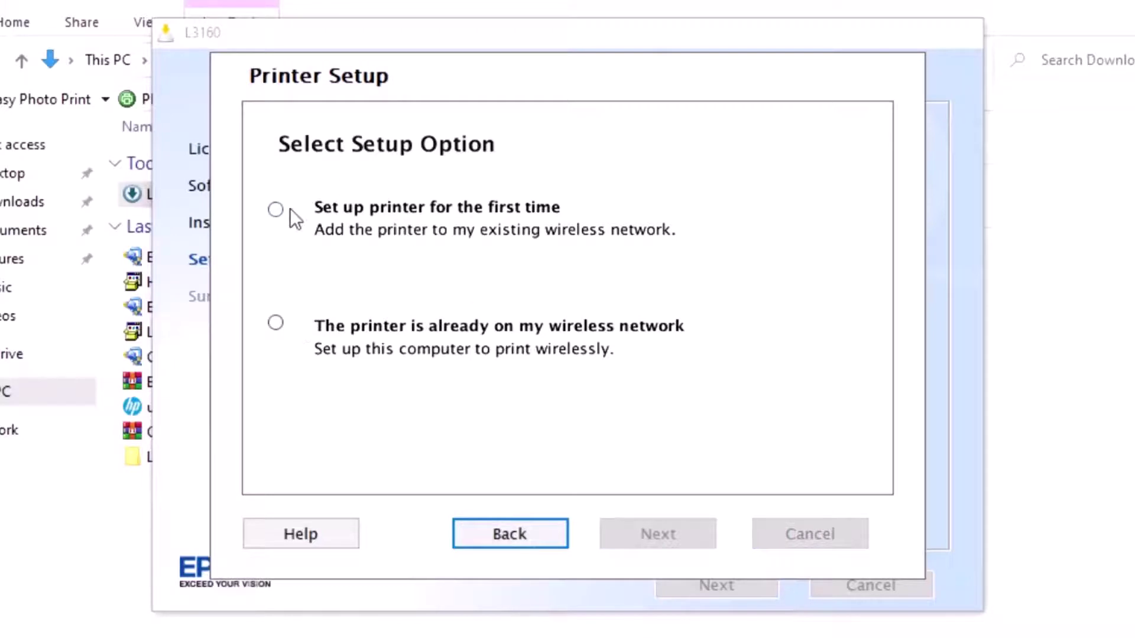
Step: Choose first-time setup, decline Wi-Fi Auto Connect, use a temporary USB cable, and start network installation
left_click(274, 209)
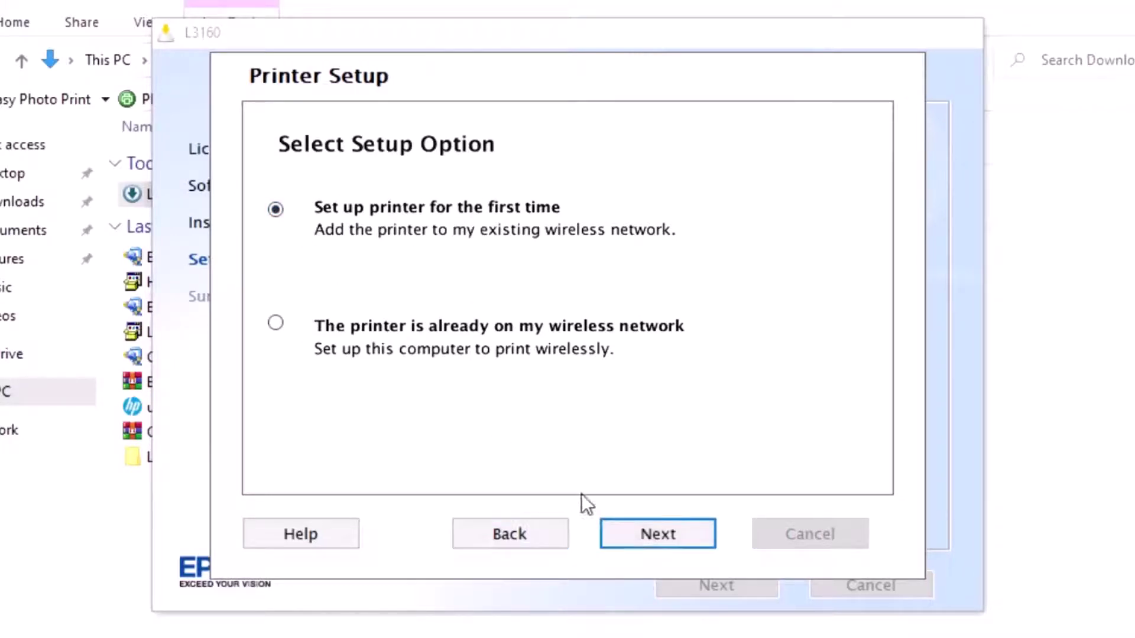
left_click(643, 536)
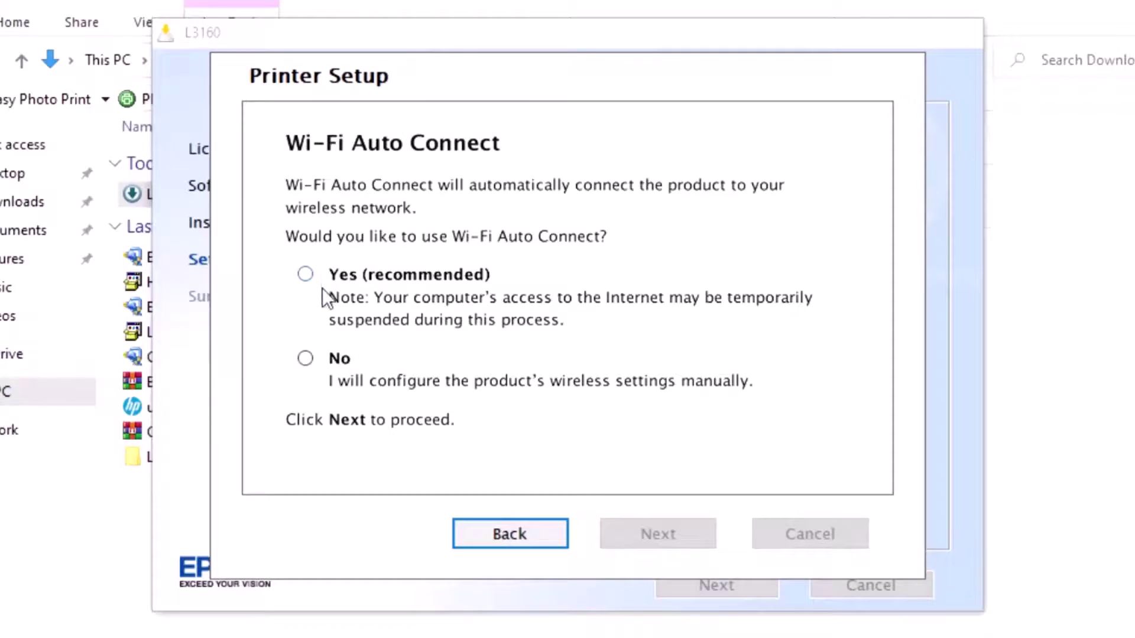
left_click(307, 356)
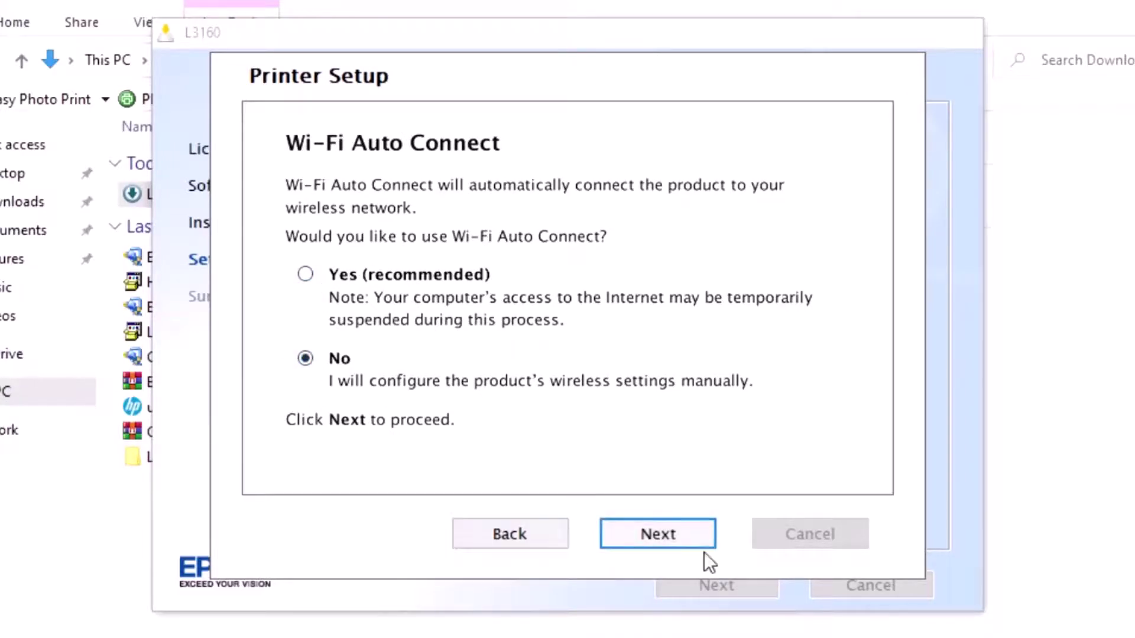
left_click(673, 537)
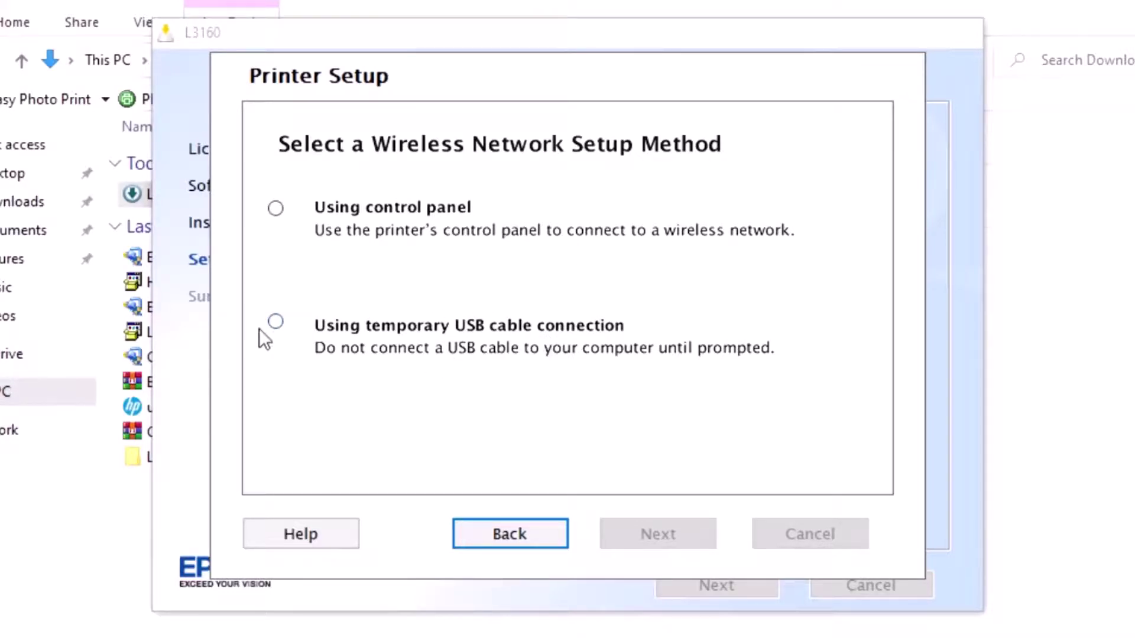
left_click(278, 323)
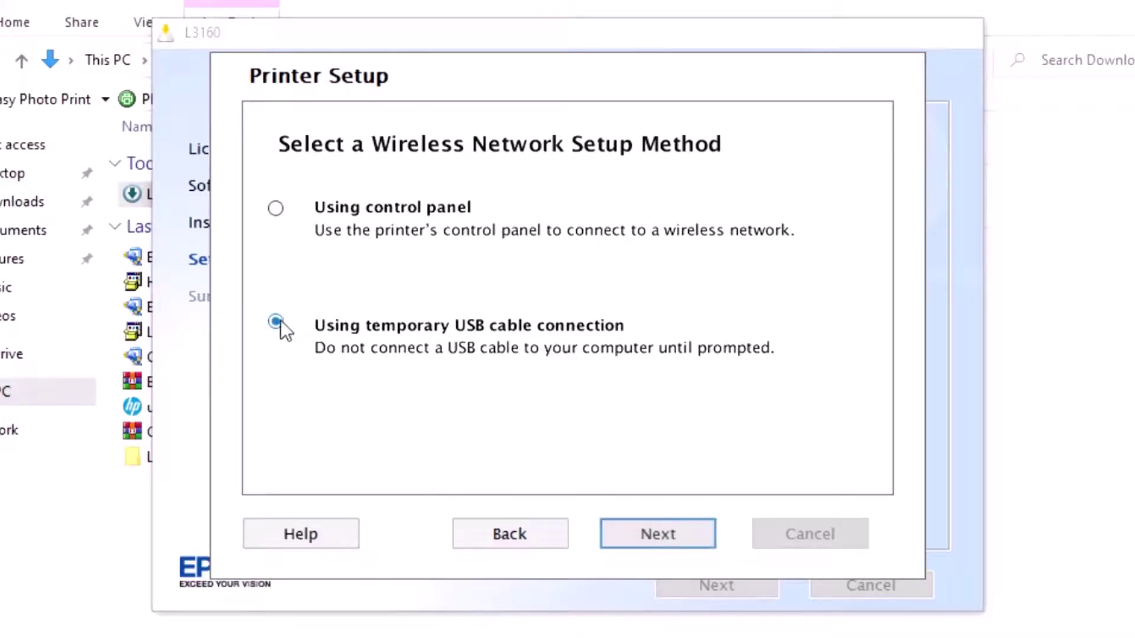
left_click(647, 537)
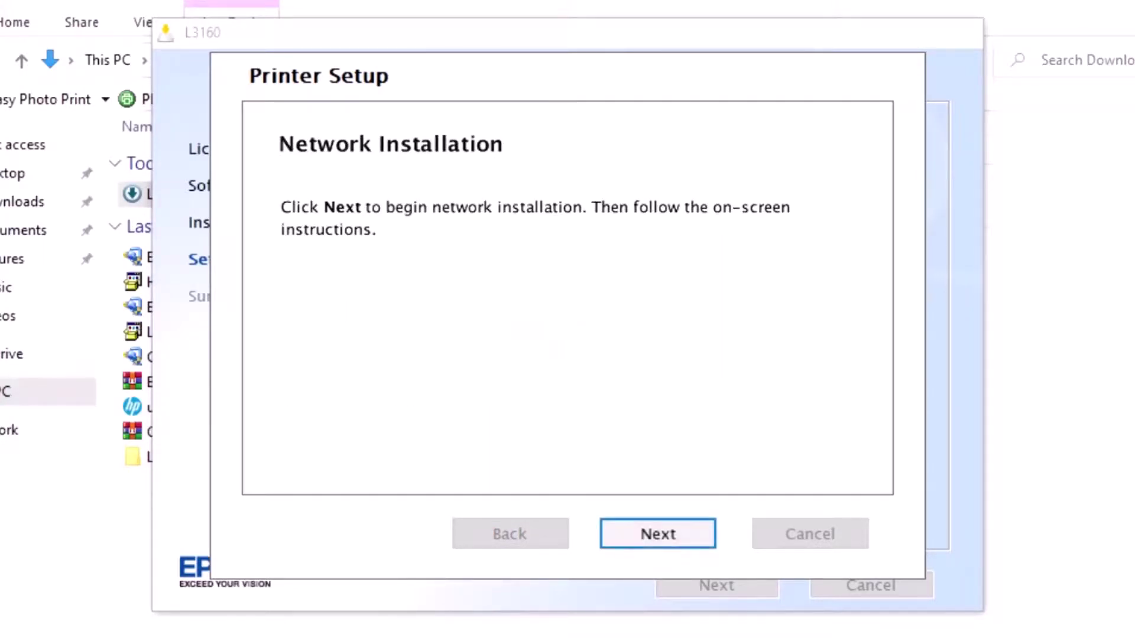
left_click(697, 534)
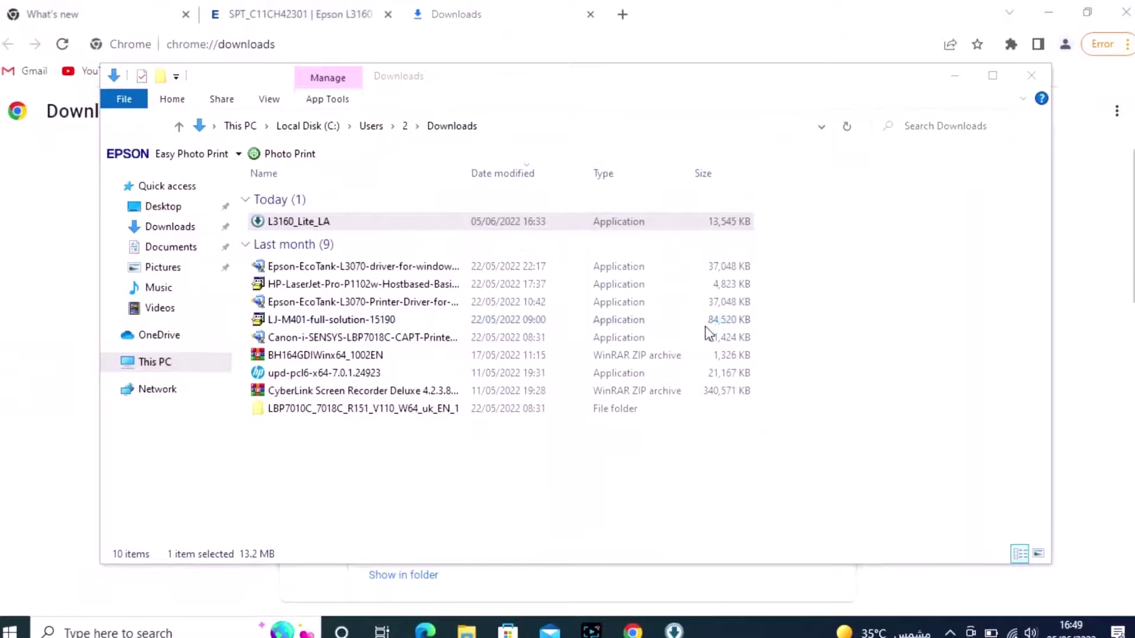
Step: Connect the printer to the shown Wi-Fi SSID and dismiss the USB cable removal notice
left_click(955, 76)
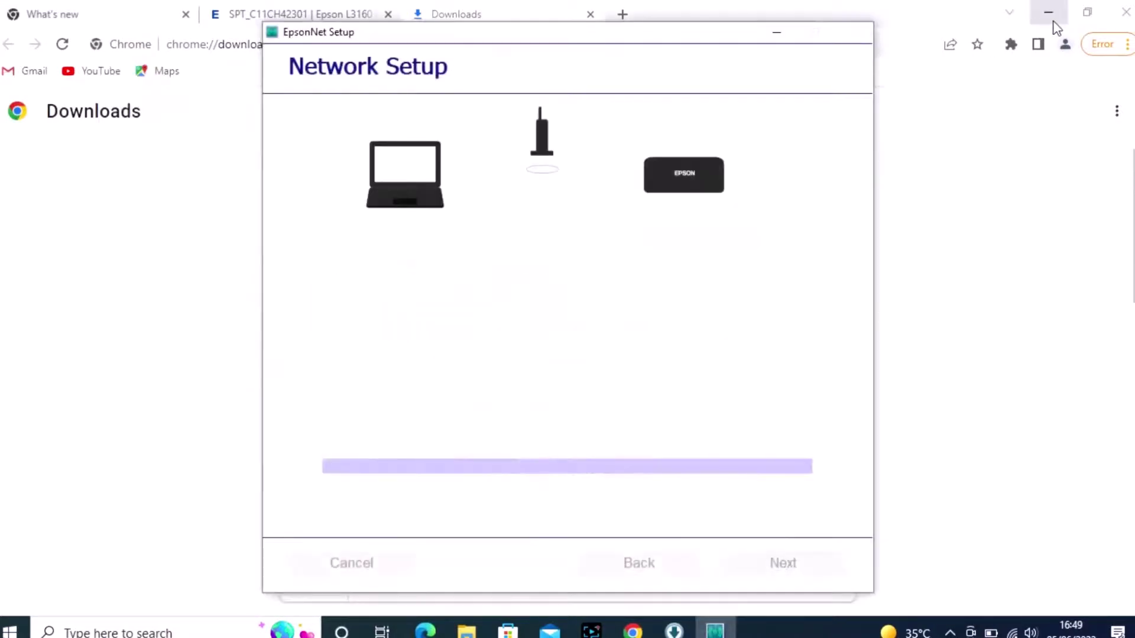
left_click(1054, 23)
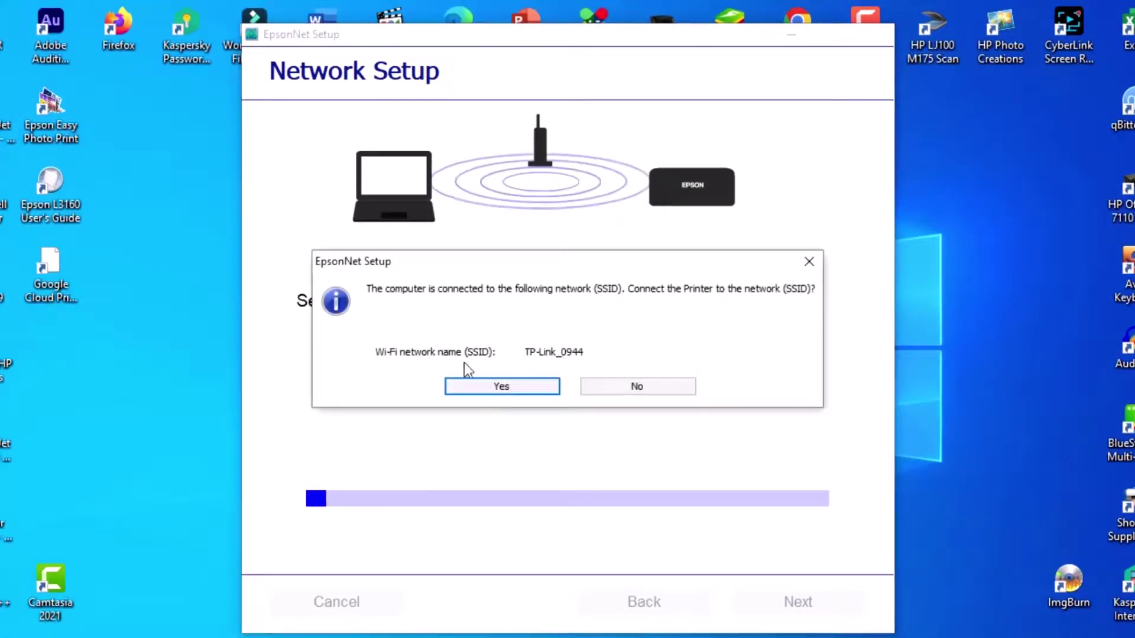
left_click(513, 387)
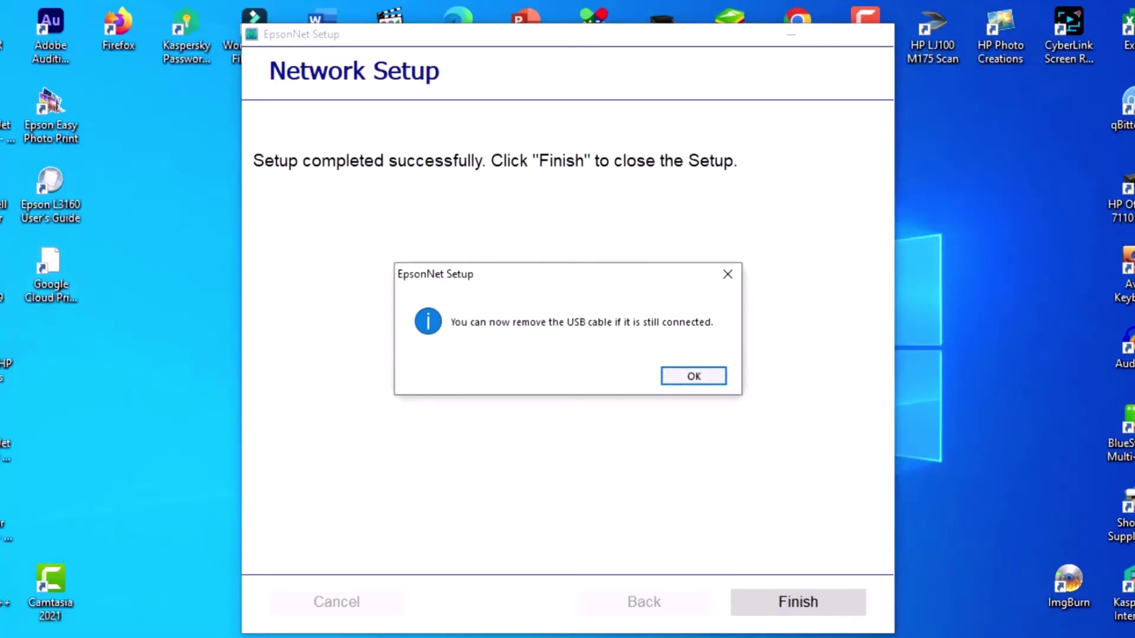
left_click(699, 378)
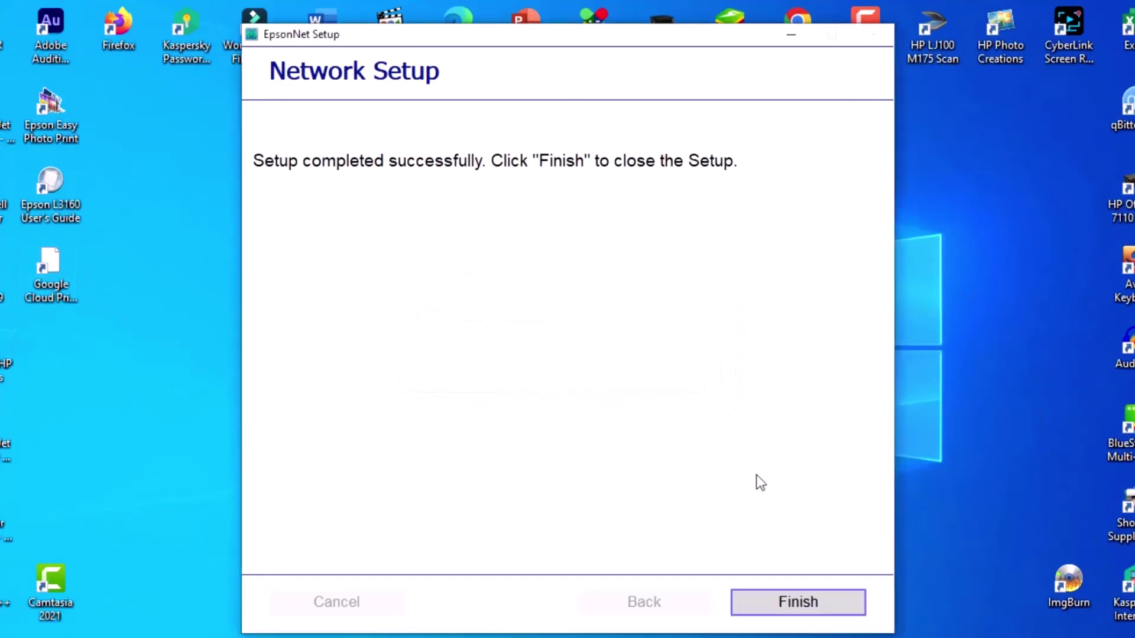